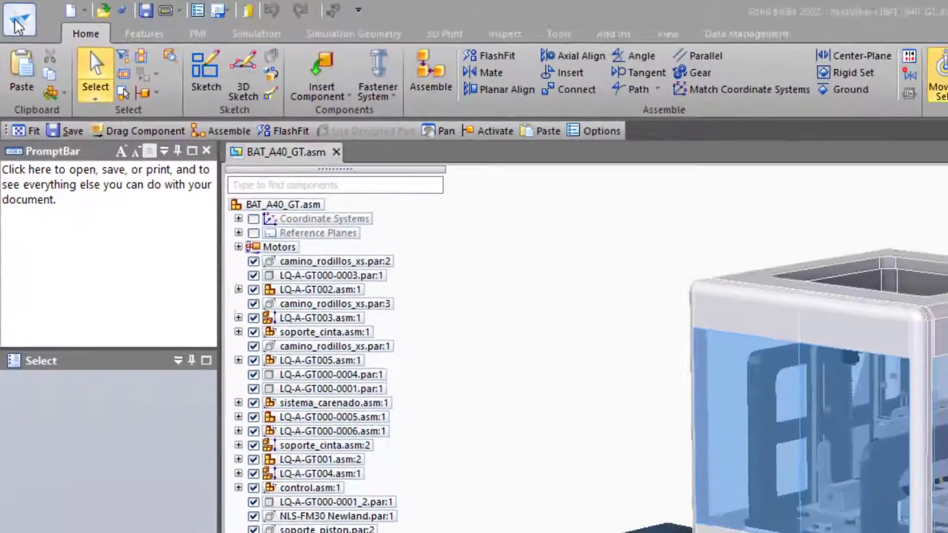
Show the backstage Settings page with Options, Add-Ins, Customize and Themes
left_click(28, 35)
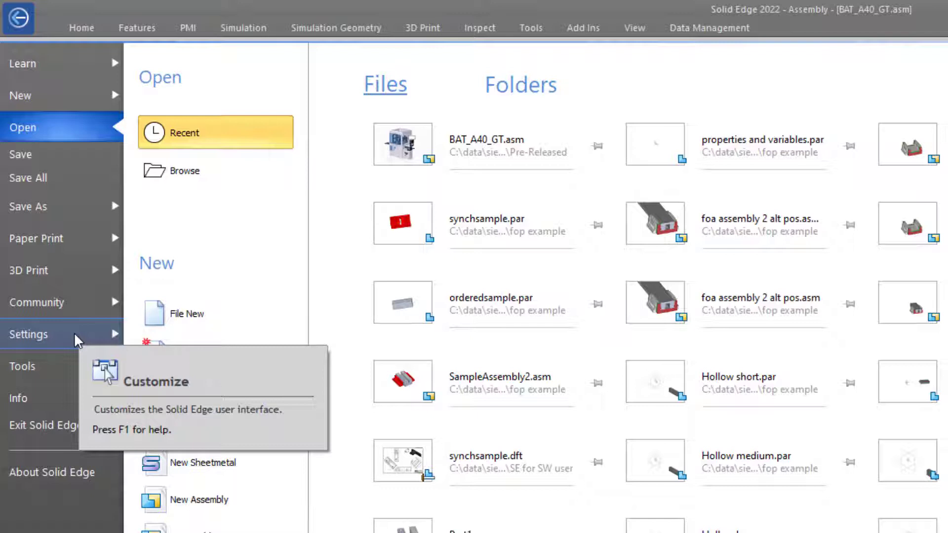
left_click(77, 340)
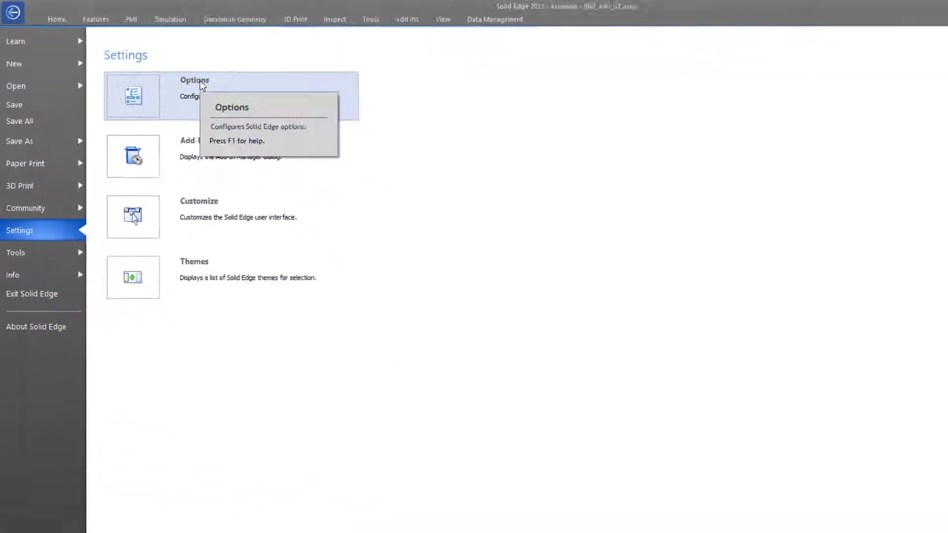
Open Solid Edge Options and review the Helpers, Units, Dimension Style and Annotation pages
left_click(168, 68)
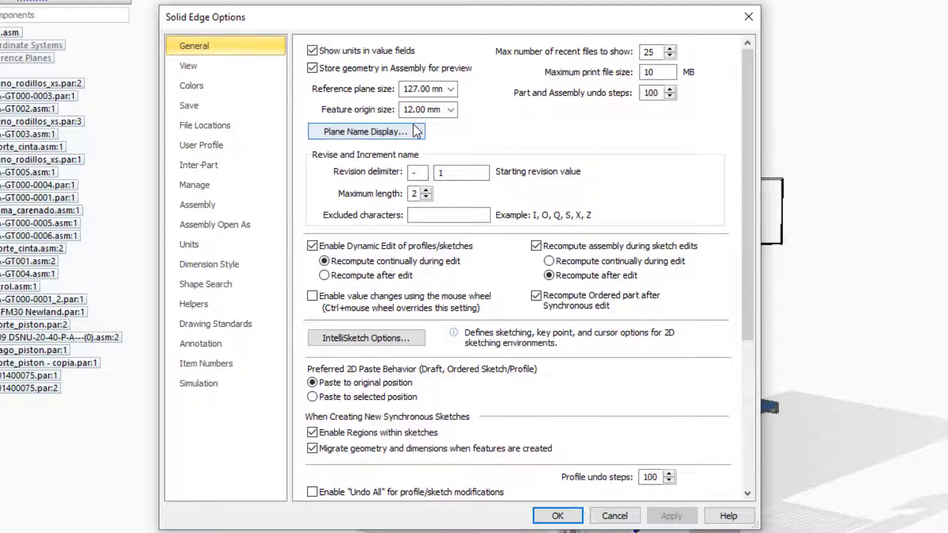
left_click(187, 307)
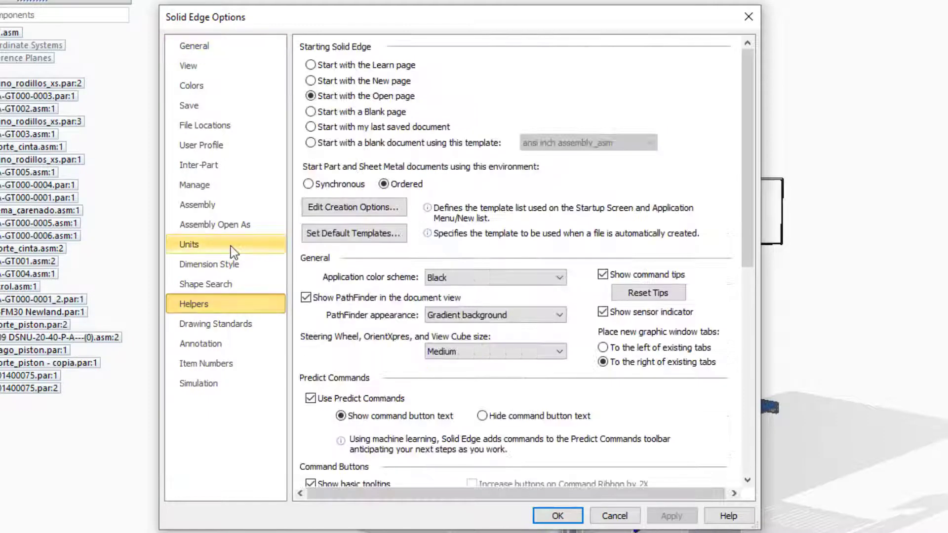
left_click(230, 245)
left_click(230, 262)
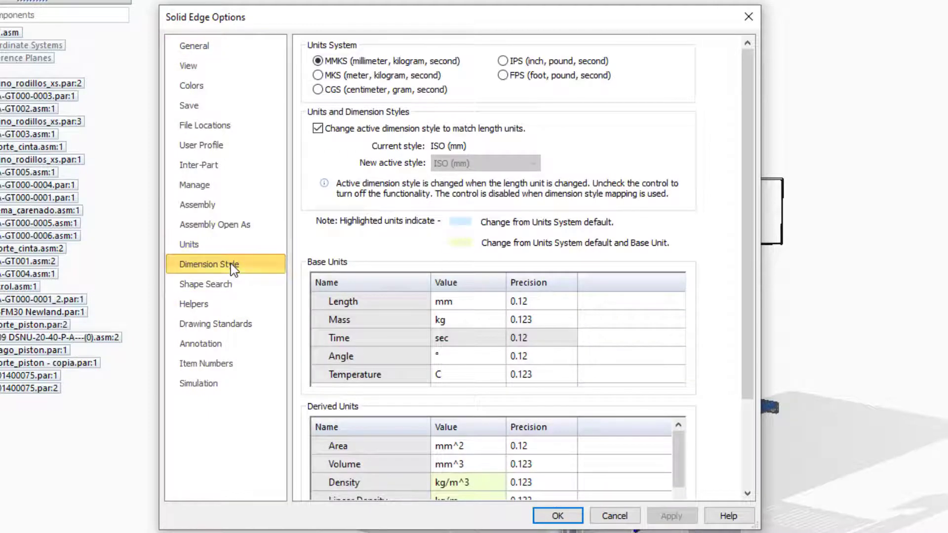
left_click(200, 346)
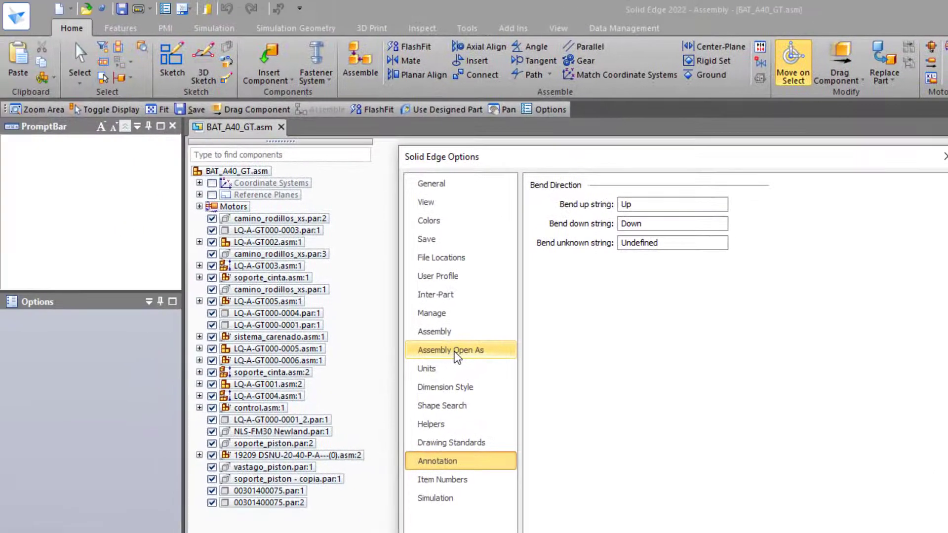
Close Options and create a new empty ordered part, Part6, from the application menu
key("Escape")
left_click(16, 16)
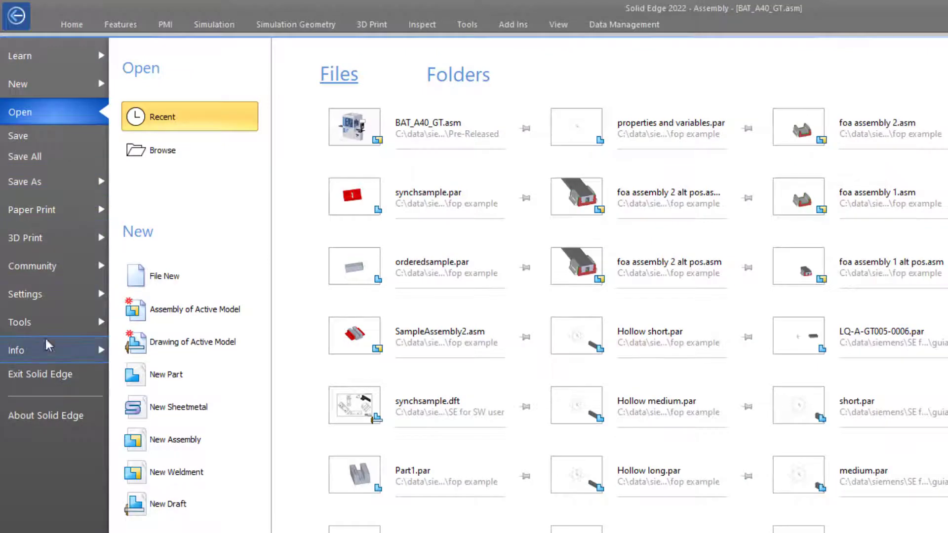
left_click(61, 349)
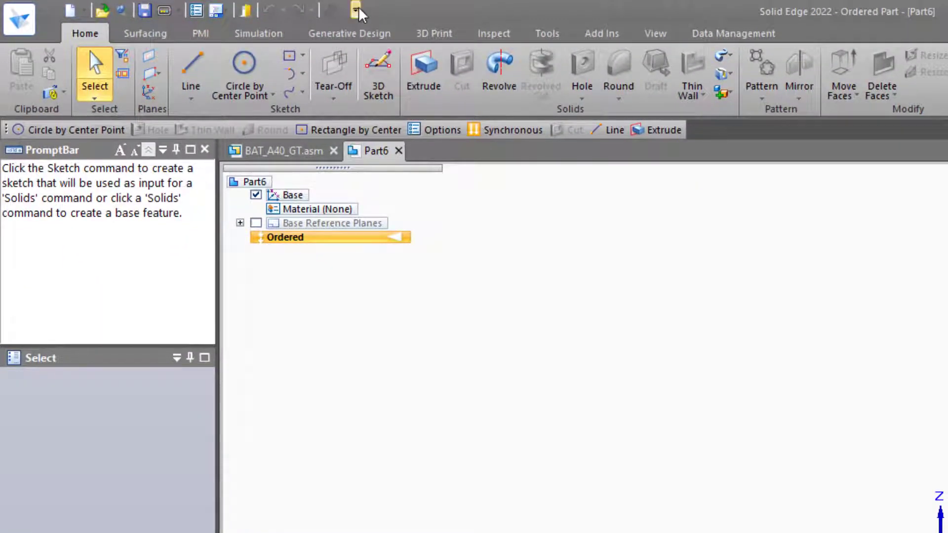
left_click(356, 10)
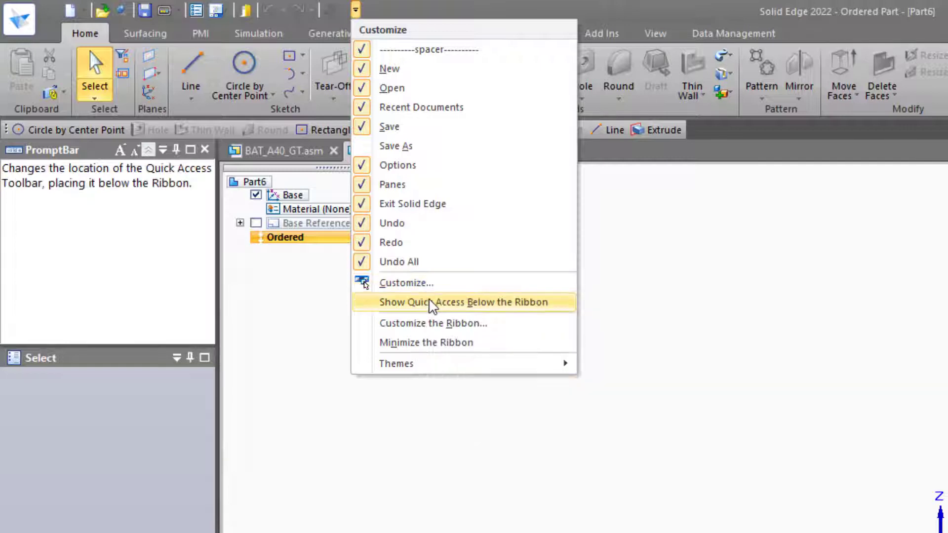
mouse_move(430, 371)
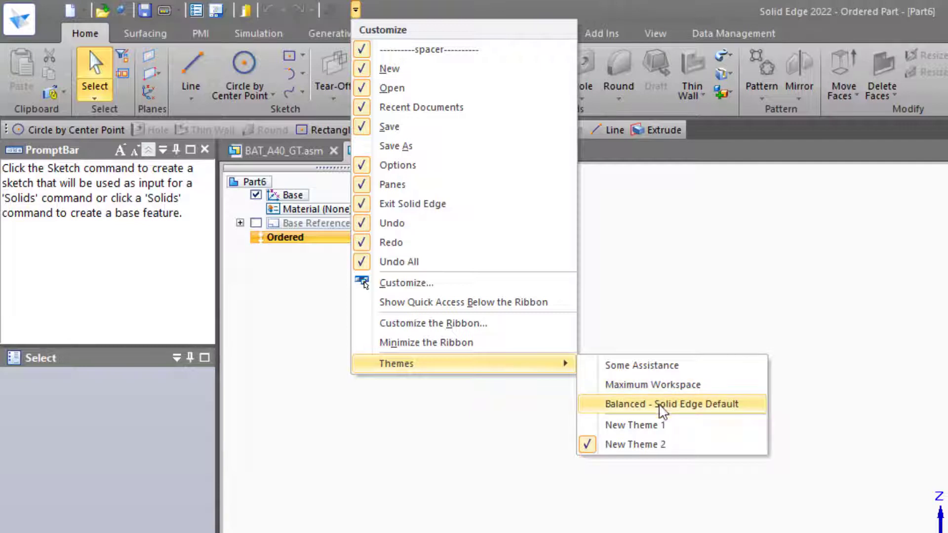
left_click(477, 428)
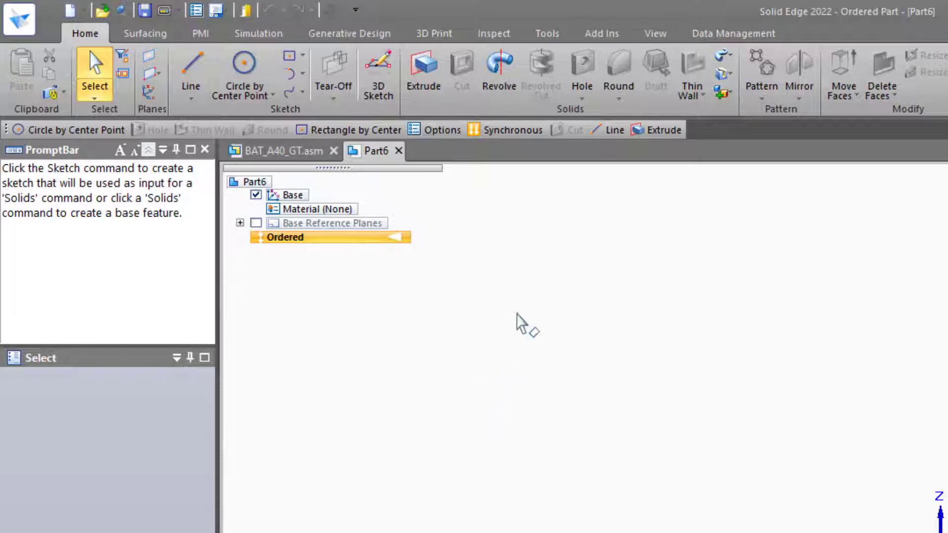
Browse the Surfacing, PMI and Simulation ribbon tabs
left_click(150, 37)
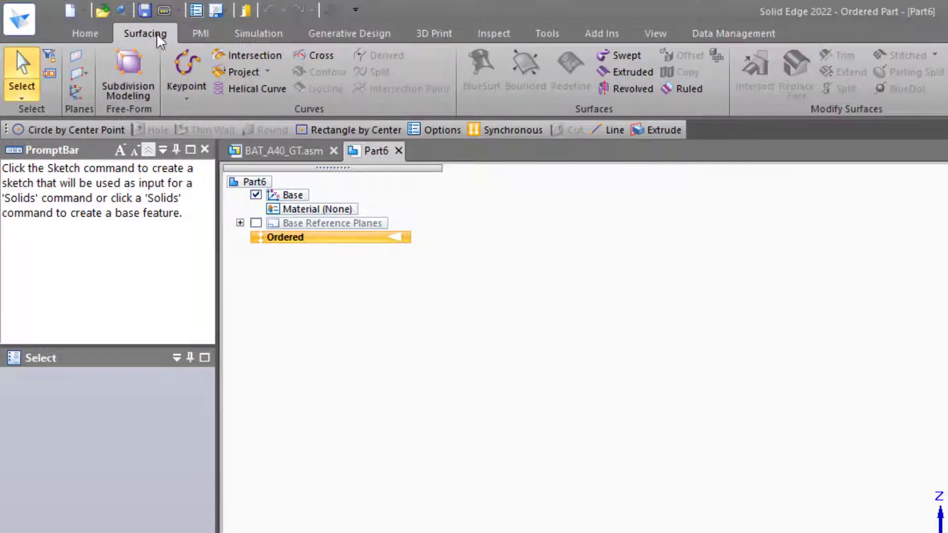
left_click(206, 34)
left_click(267, 32)
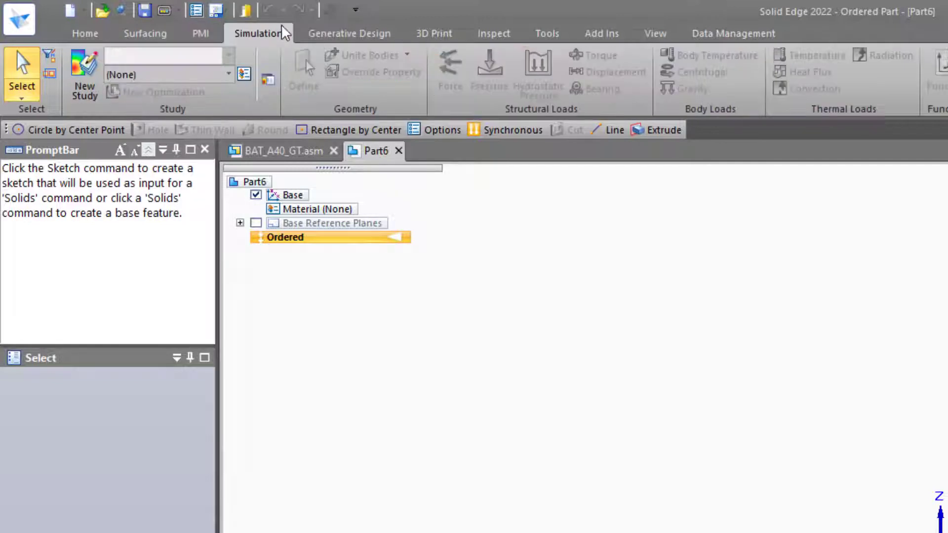
Minimize the ribbon, peek at Generative Design, then restore the ribbon fully expanded
double_click(345, 35)
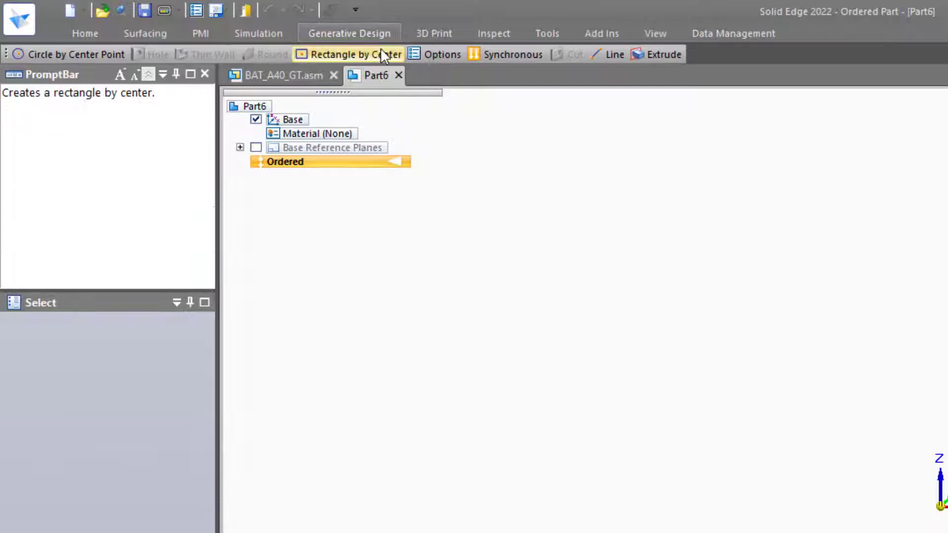
left_click(360, 33)
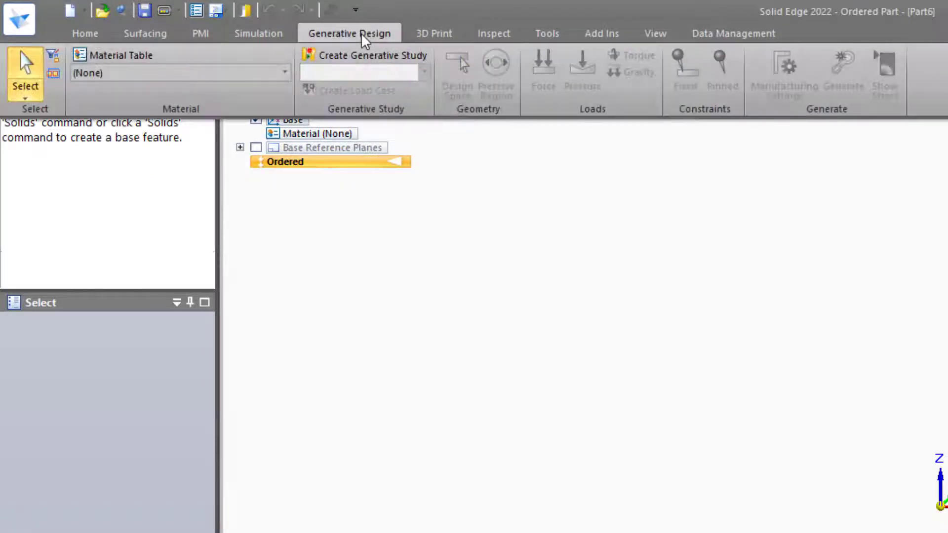
left_click(585, 229)
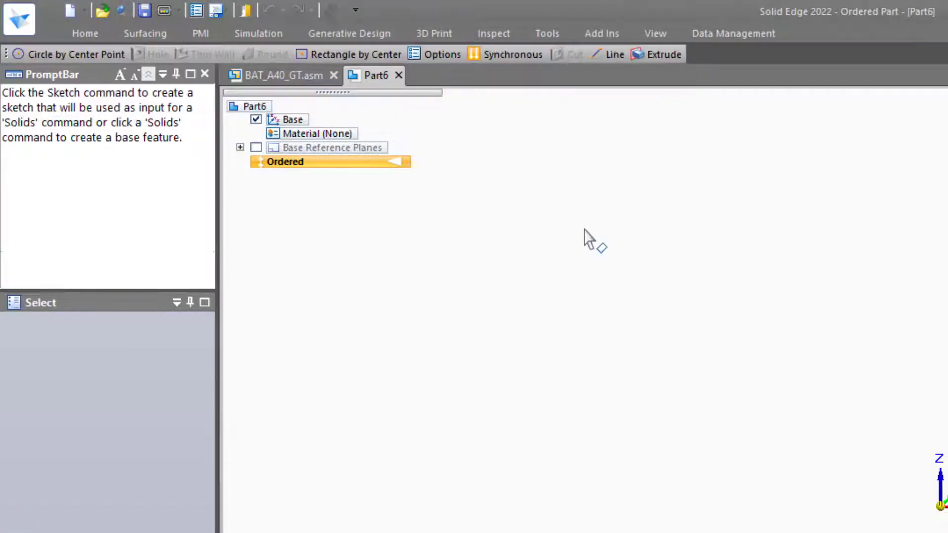
double_click(360, 33)
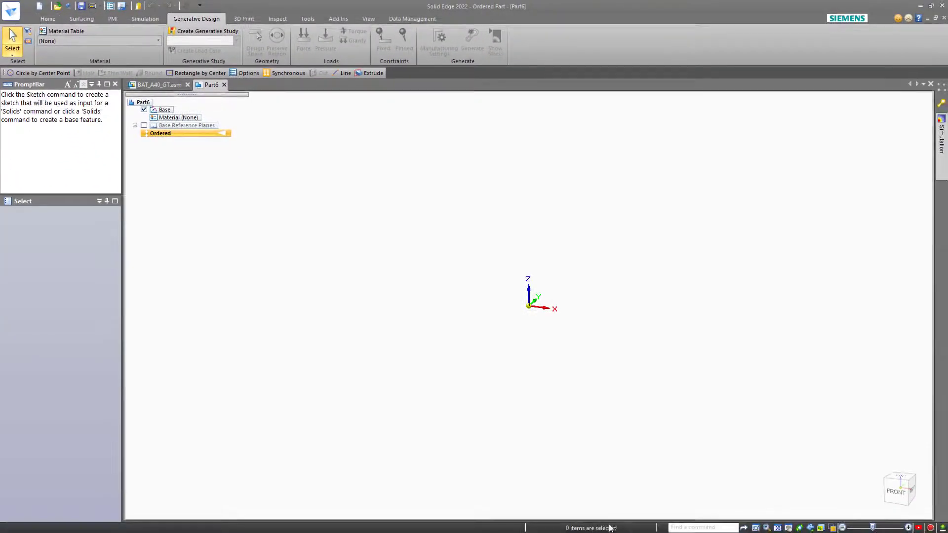
Search 'section' in Find a command, run Section View, then close the results
left_click(695, 528)
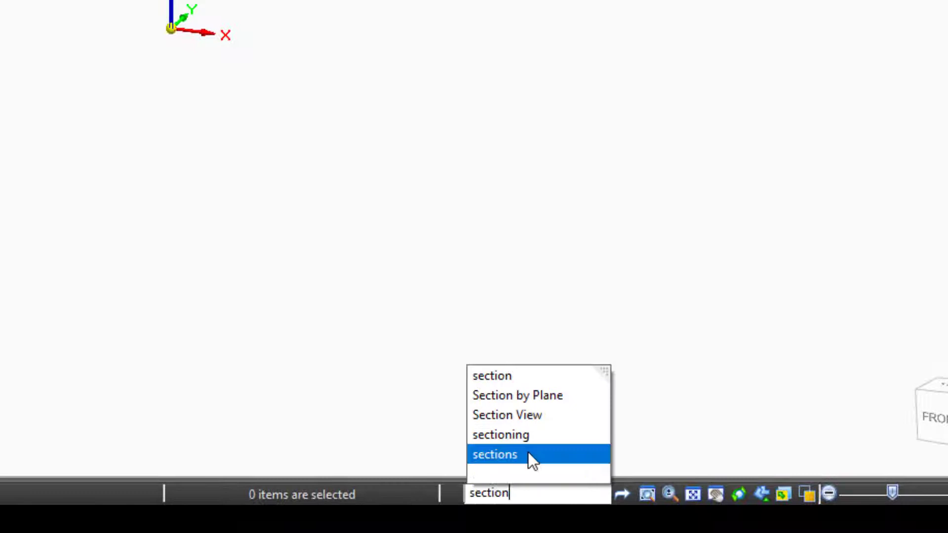
key("Up")
key("Up")
key("Return")
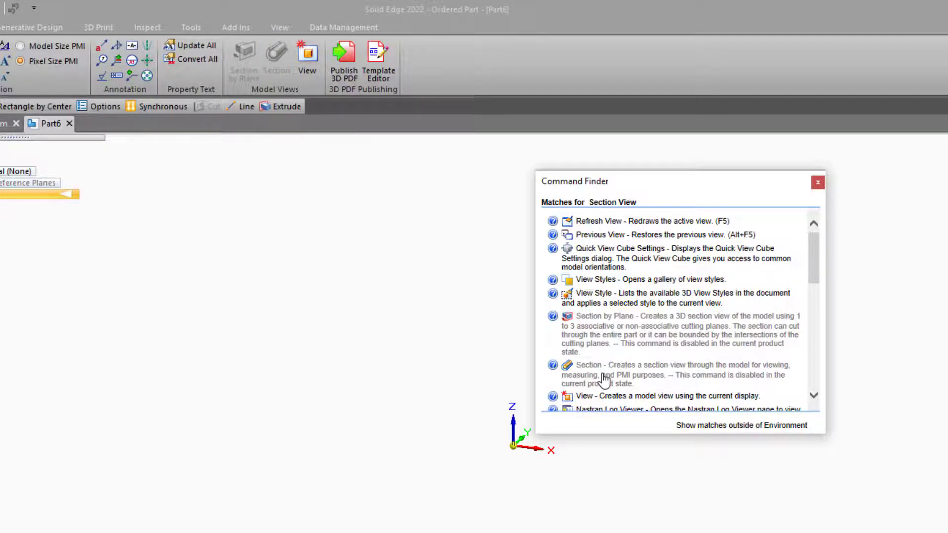
key("Escape")
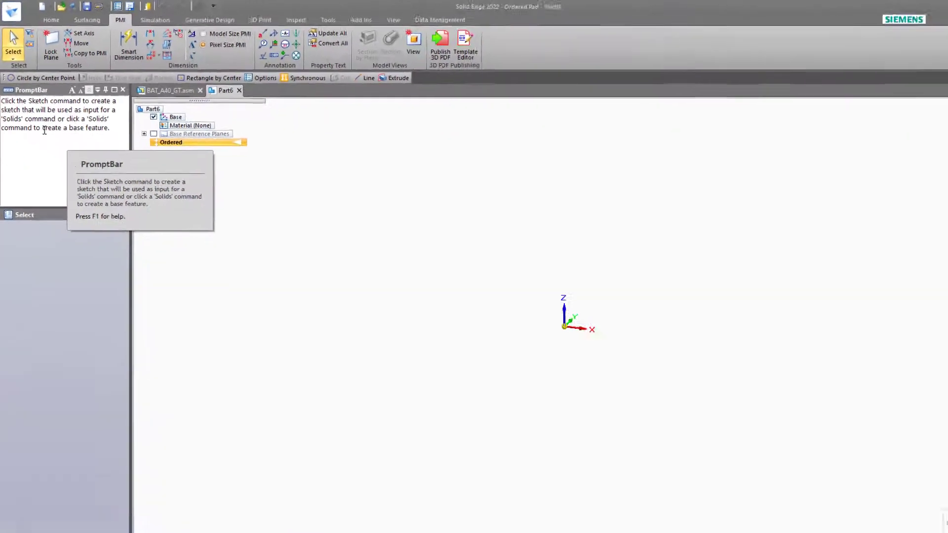
left_click_drag(51, 90, 472, 101)
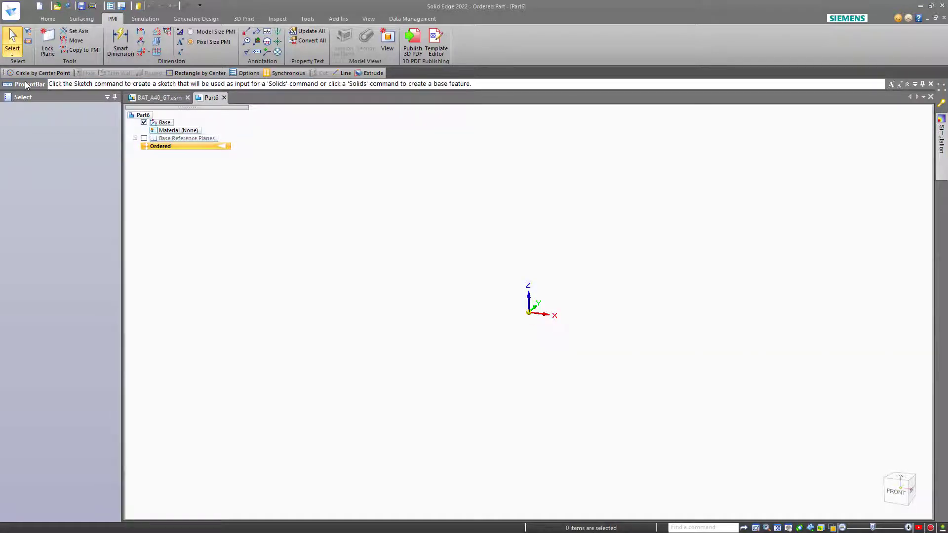
left_click_drag(25, 84, 58, 289)
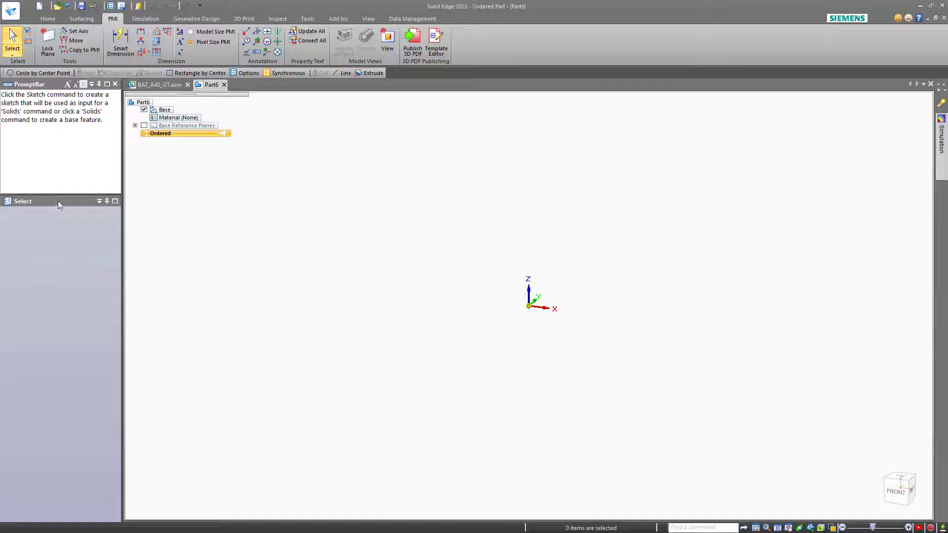
Switch from BAT_A40_GT.asm to Part6 and back to the BAT_A40_GT.asm assembly
left_click(58, 200)
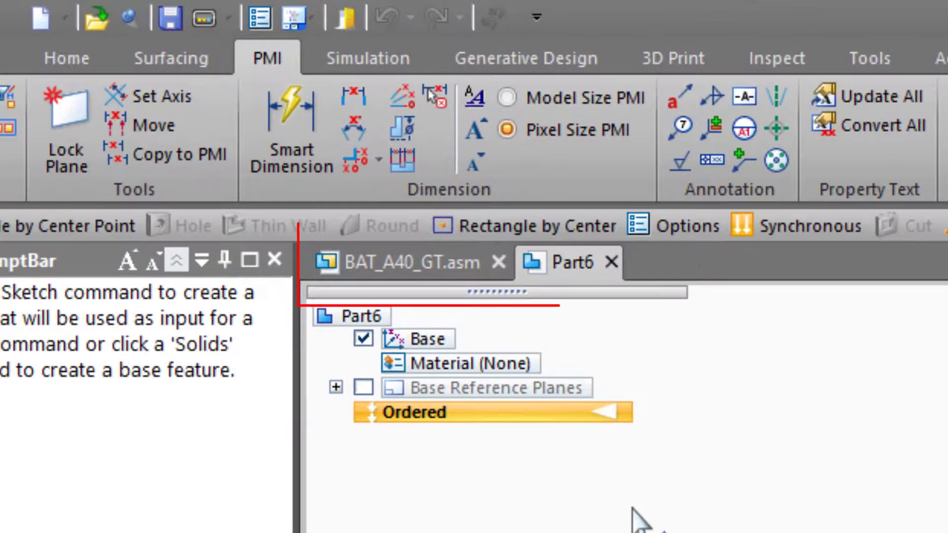
left_click(404, 279)
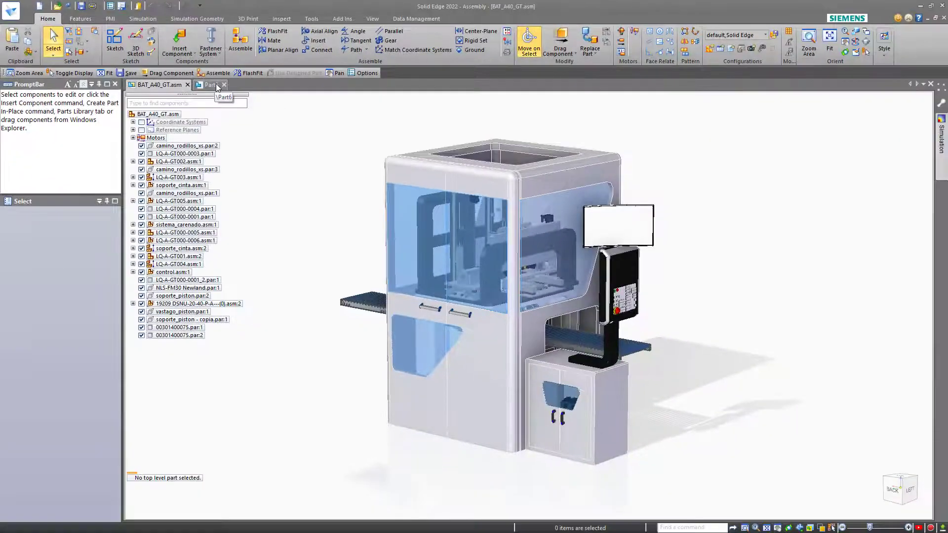
left_click(216, 85)
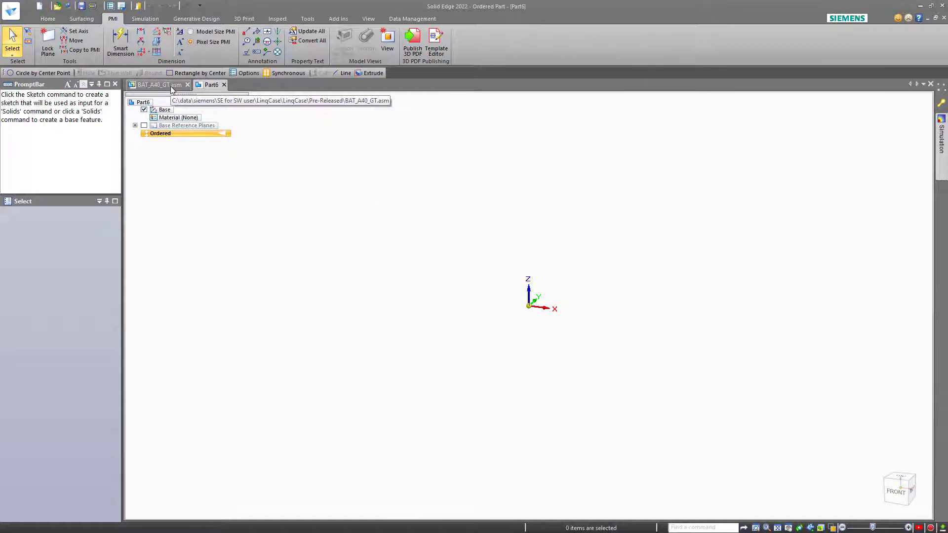
left_click(171, 86)
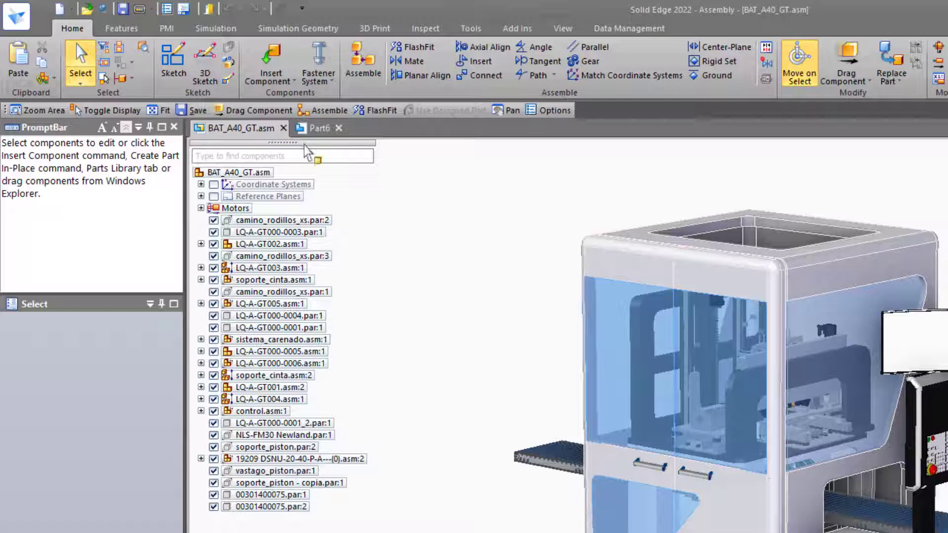
left_click_drag(306, 148, 938, 276)
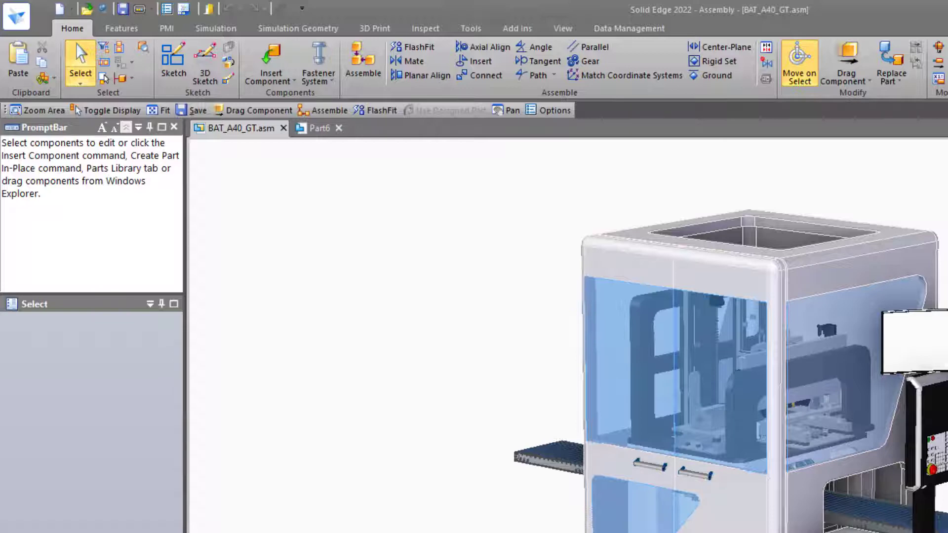
left_click_drag(938, 277, 305, 144)
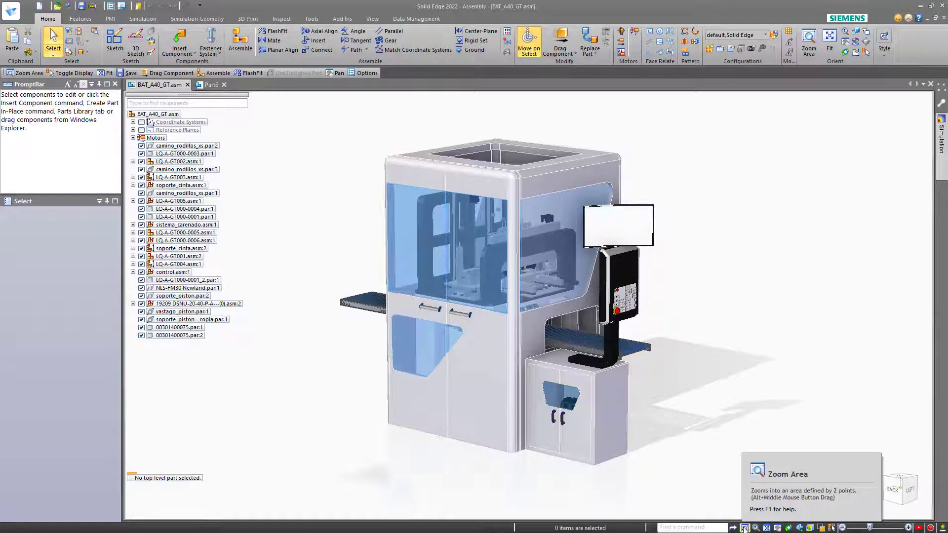
Orbit BAT_A40_GT.asm with Rotate so its back and right sides face the viewer
left_click(788, 528)
left_click_drag(770, 306, 703, 239)
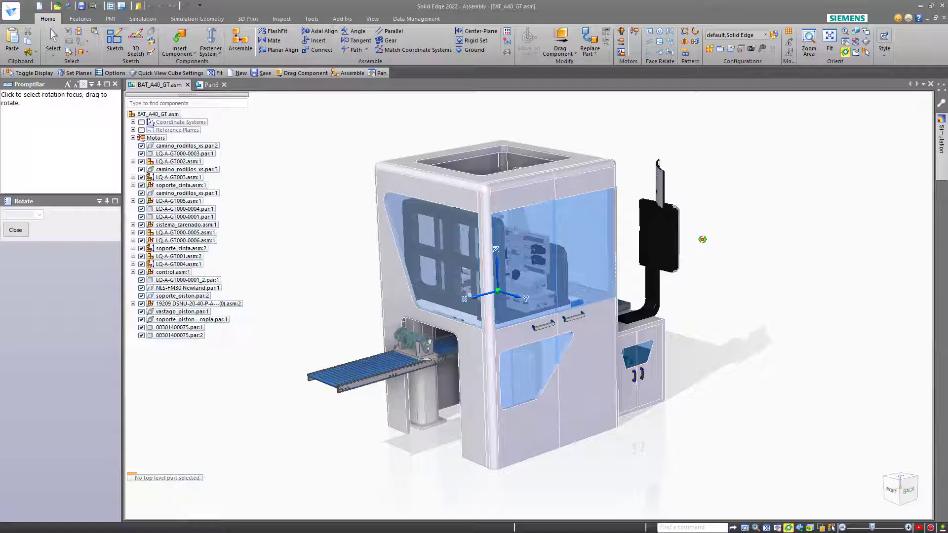
scroll(902, 509, "down", 2)
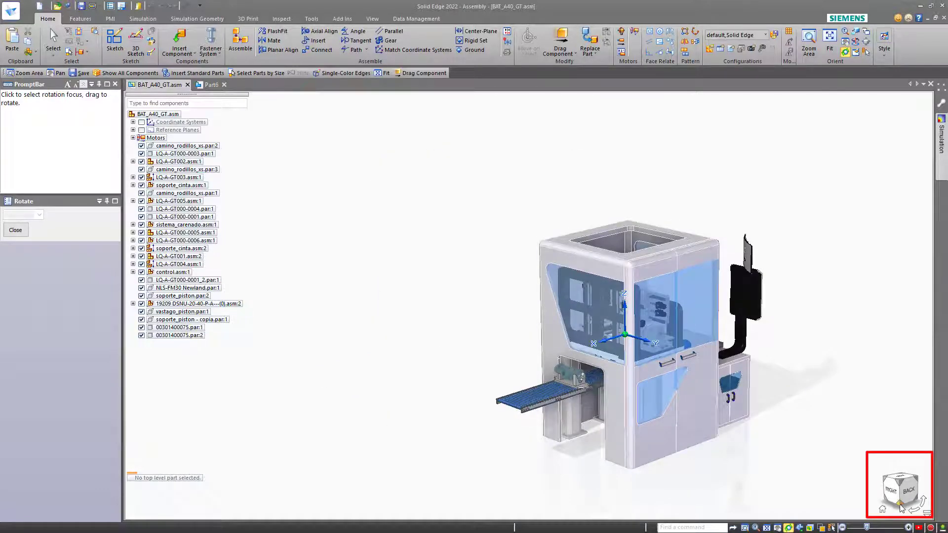
Snap the assembly to the BACK view, then open and collapse the Simulation pane
left_click(904, 496)
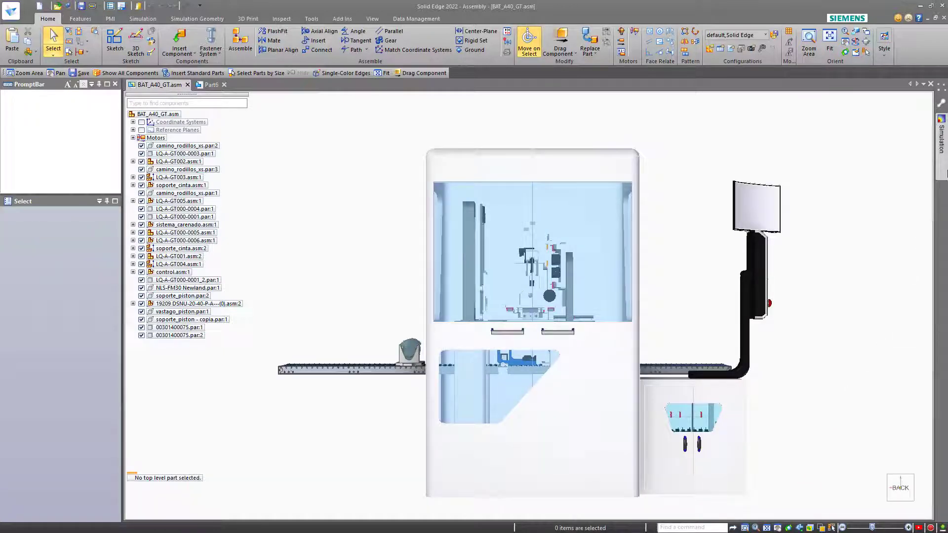
left_click(941, 152)
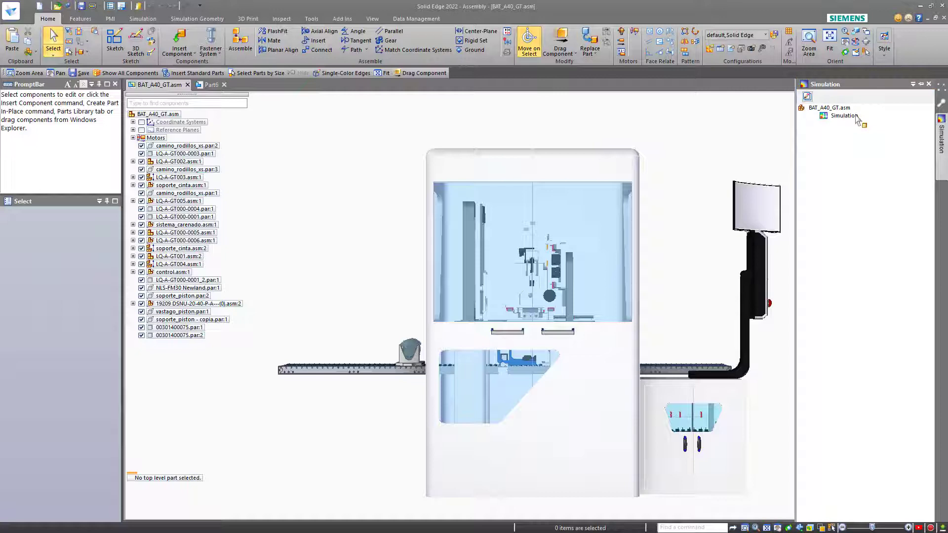
left_click(913, 84)
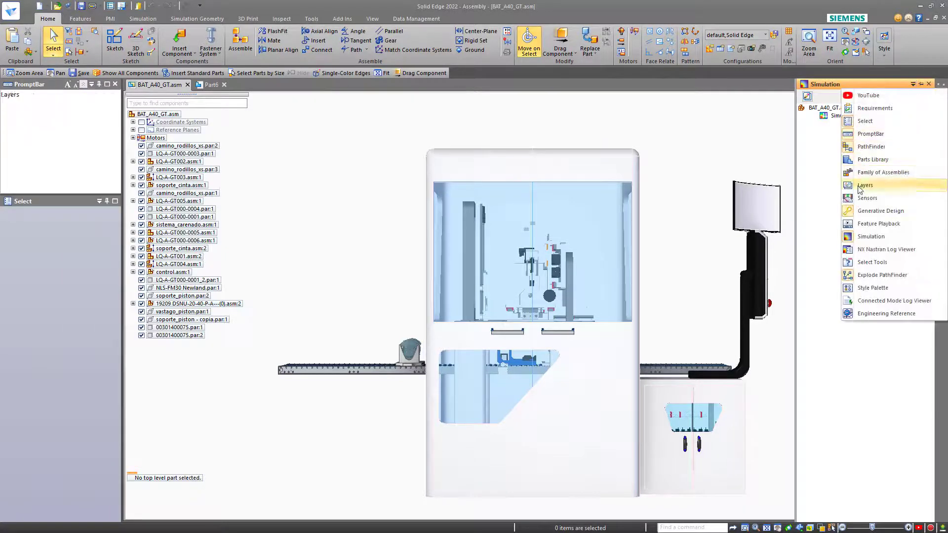
left_click(859, 314)
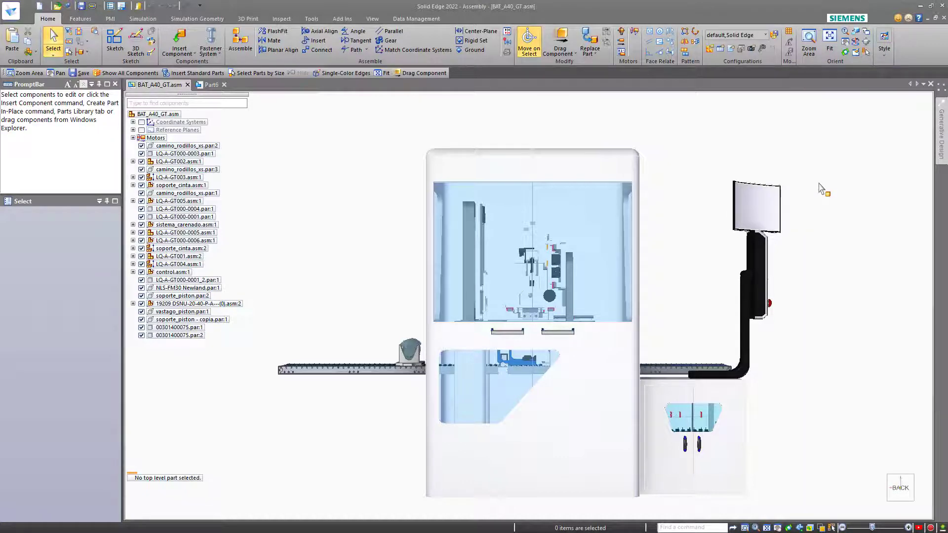
Open and close the radial menu, zoom, then restore the angled isometric view
right_click(820, 188)
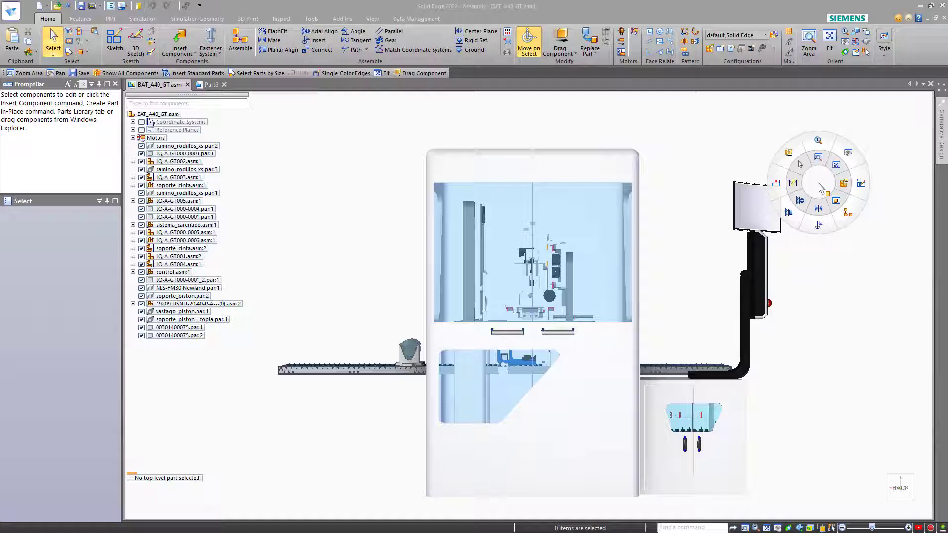
left_click(820, 188)
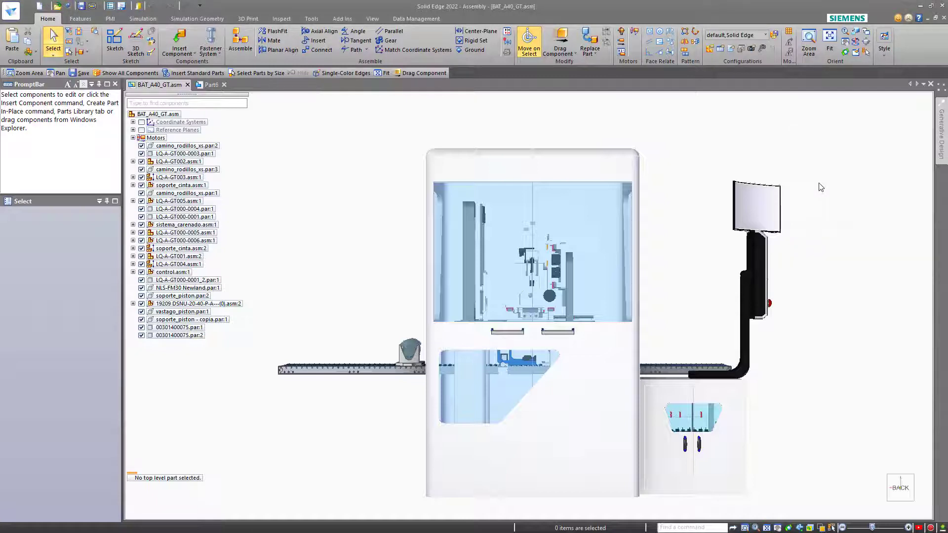
right_click_drag(793, 229, 798, 194)
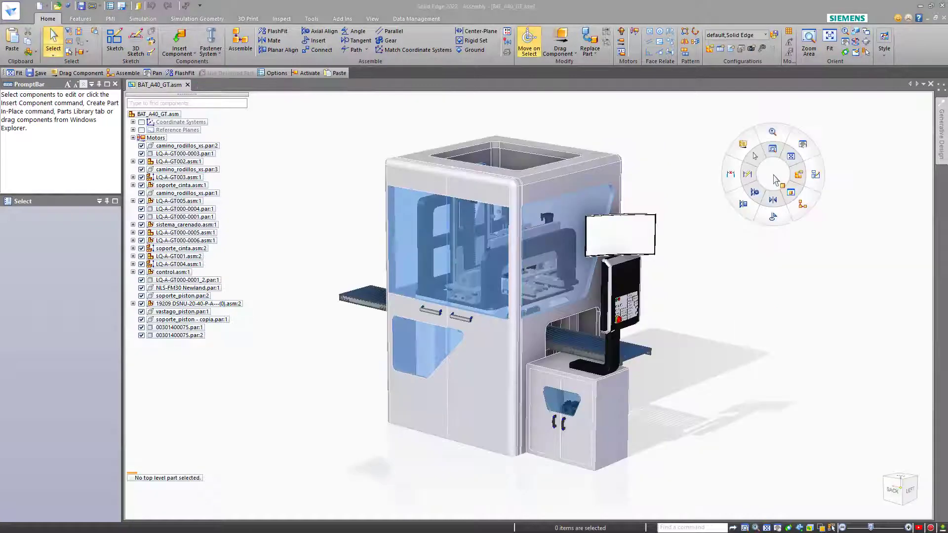
right_click_drag(774, 178, 776, 181)
Open Customize from the Quick Access Toolbar and expand Home on the Radial Menu page
left_click(200, 6)
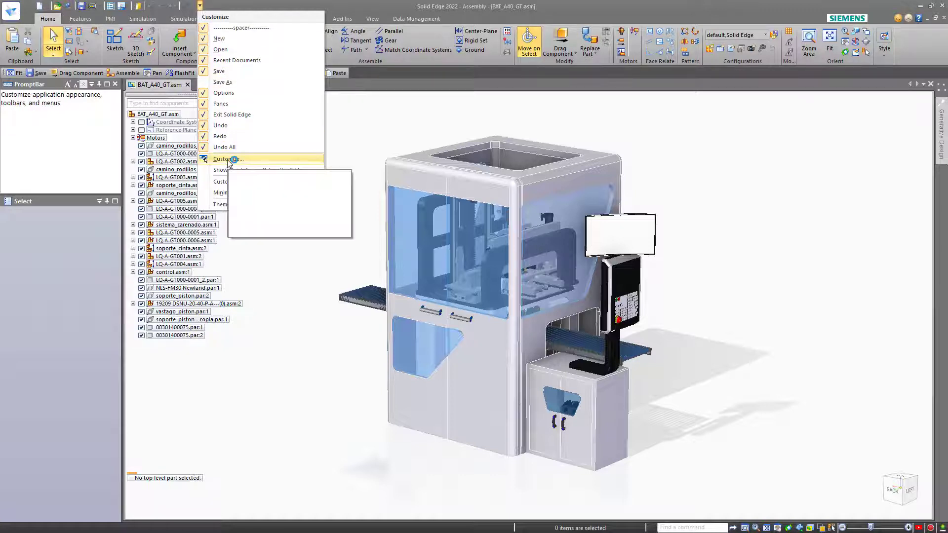
left_click(228, 159)
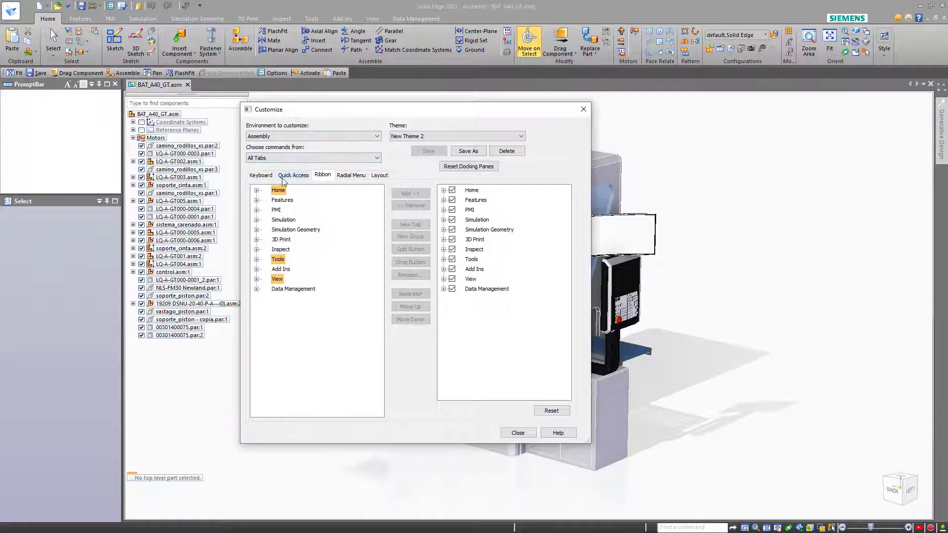
left_click(360, 180)
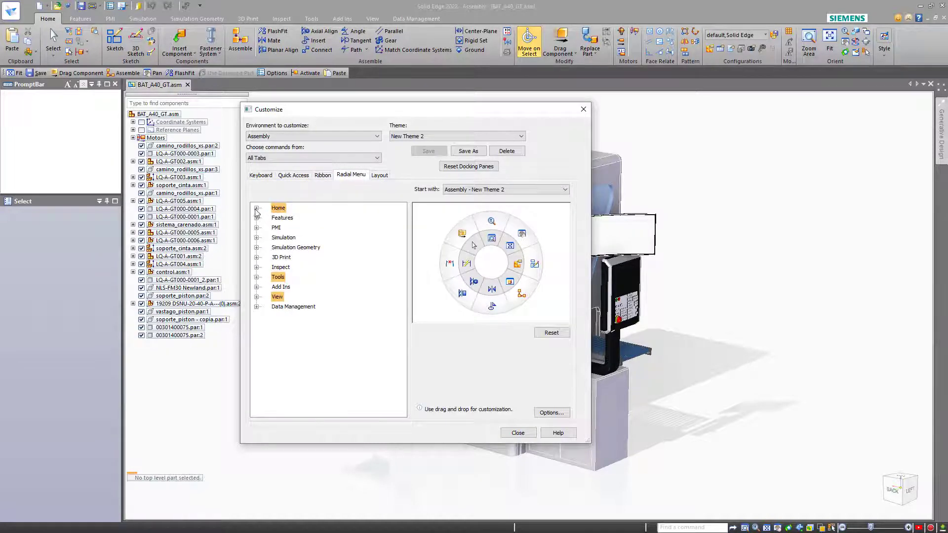
left_click(256, 209)
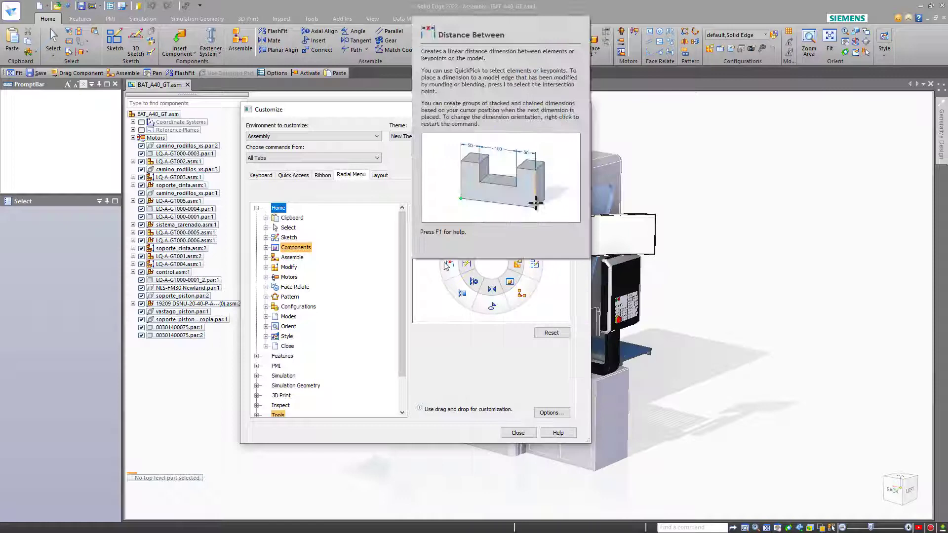
Browse the Customize dialog's Keyboard, Quick Access, Ribbon and Layout pages in turn
left_click(258, 180)
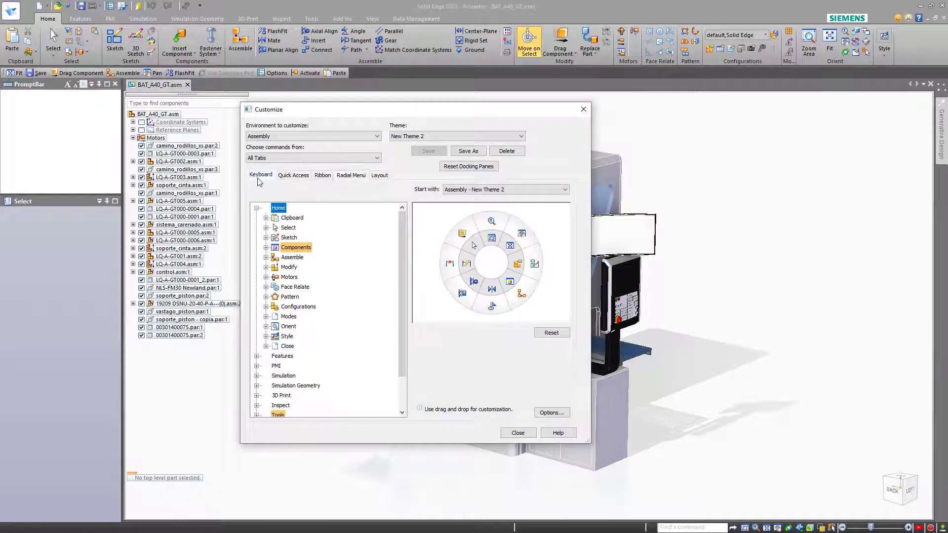
left_click(295, 177)
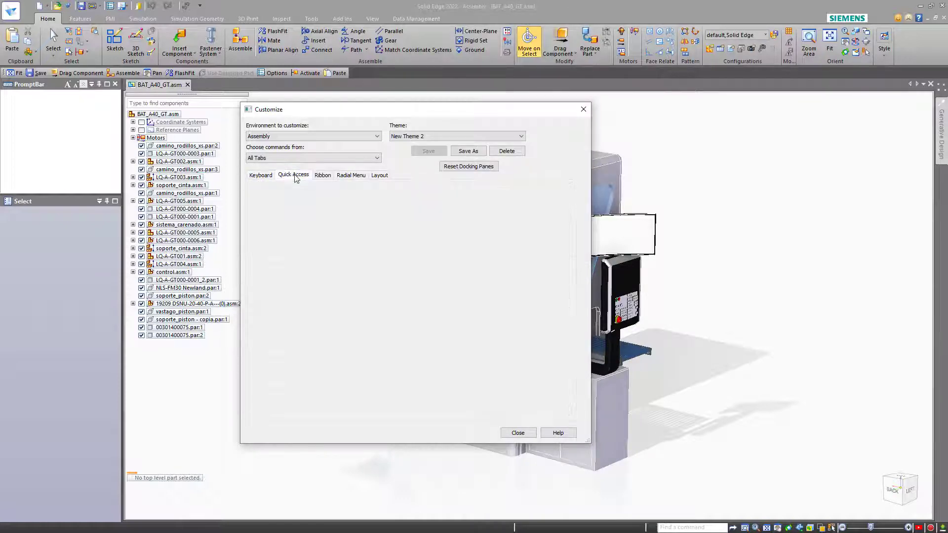
left_click(323, 176)
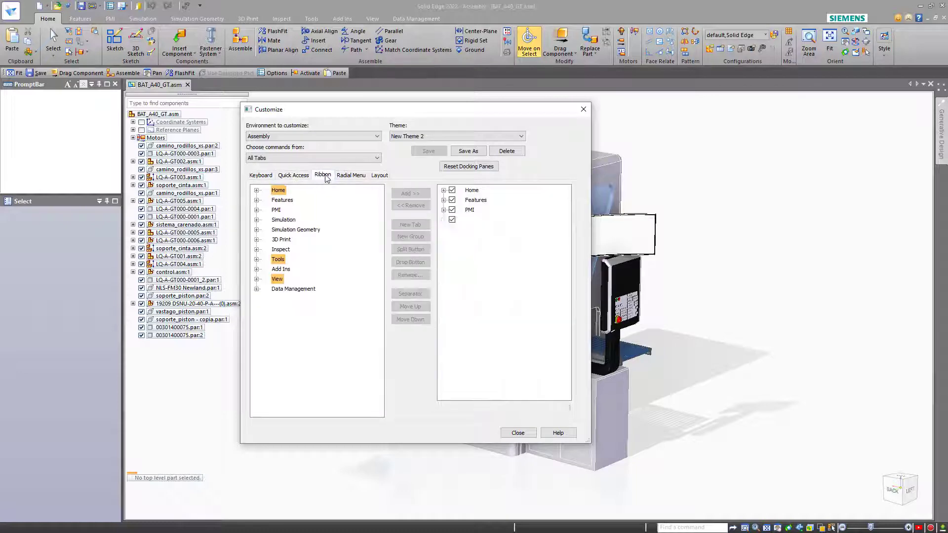
left_click(380, 175)
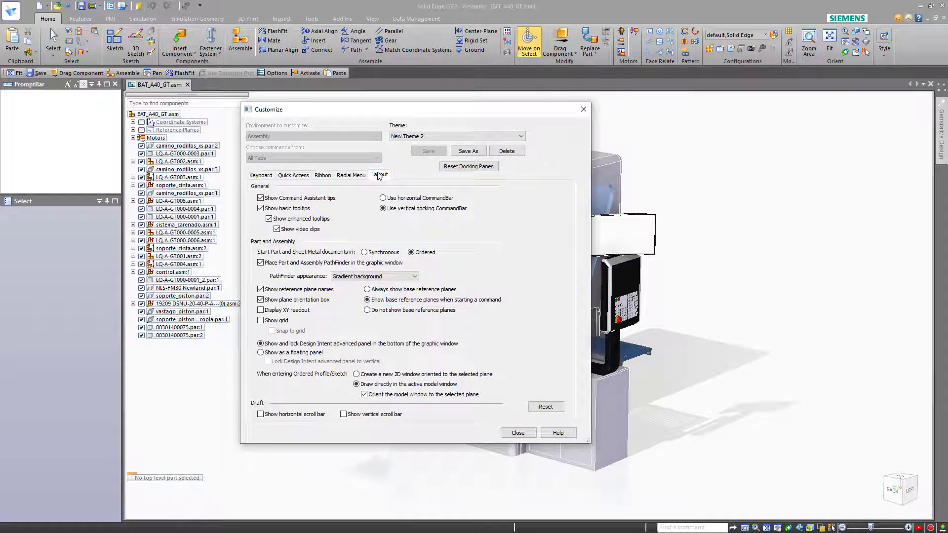